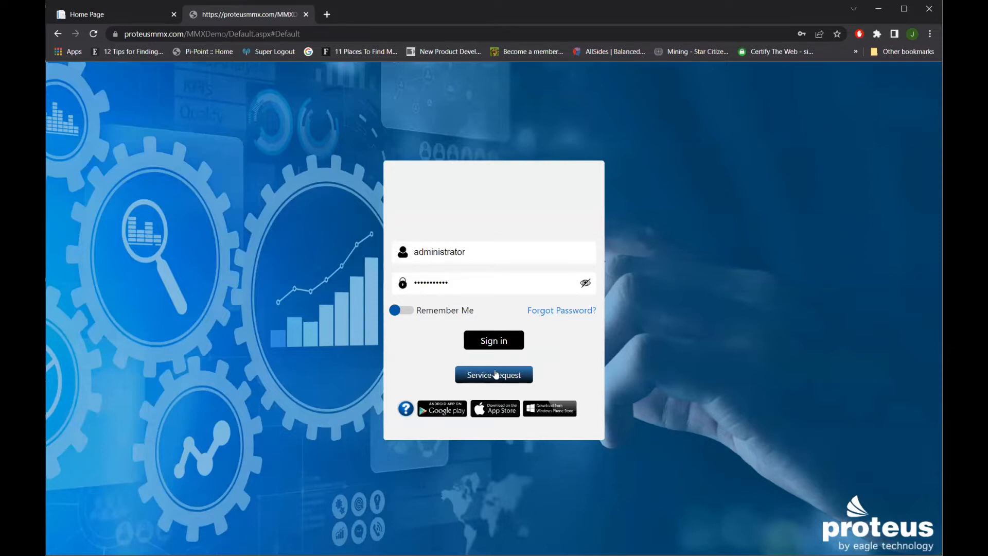
Step: Sign in to the demo site with the administrator credentials already filled in
{"action": "double_click", "coordinate": [525, 256]}
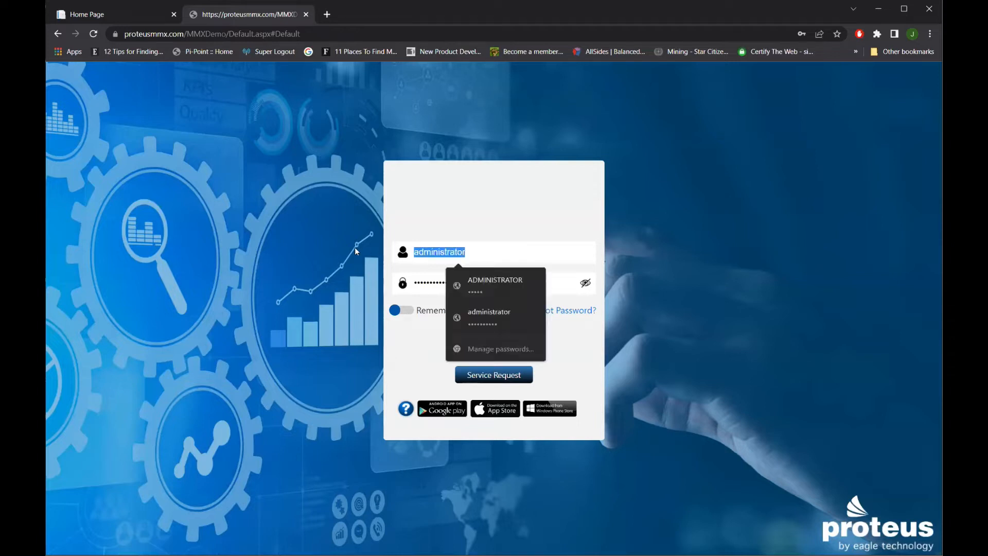
{"action": "left_click", "coordinate": [566, 381]}
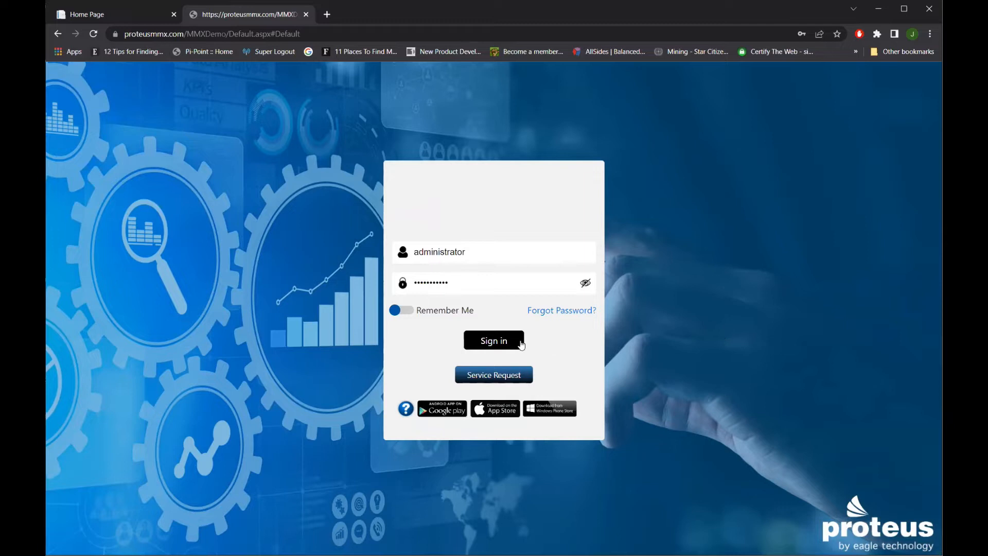
{"action": "left_click", "coordinate": [493, 344]}
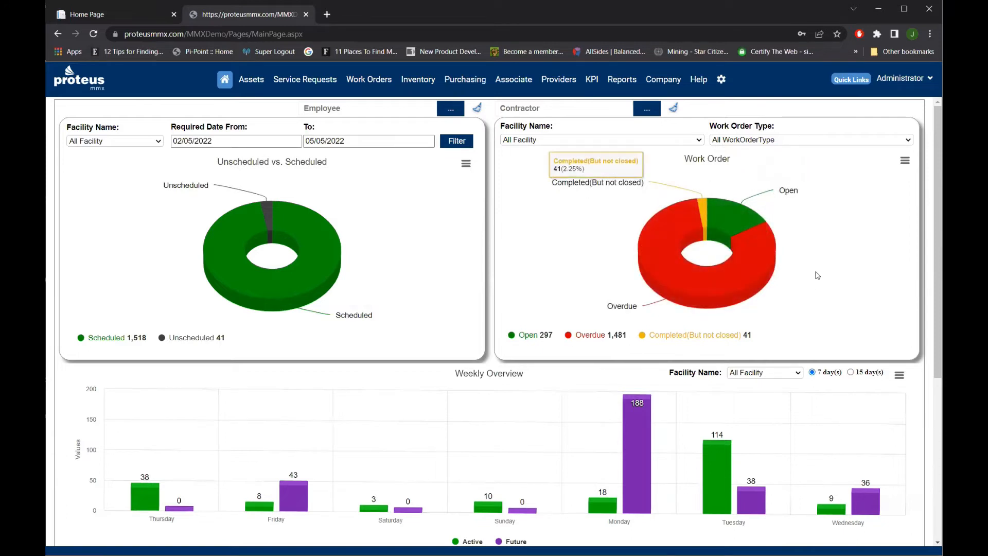
Step: Look over the dashboard's work order charts, Weekly Overview, Message Board and My Work Orders
{"action": "scroll", "coordinate": [546, 234], "scroll_direction": "down", "scroll_amount": 1}
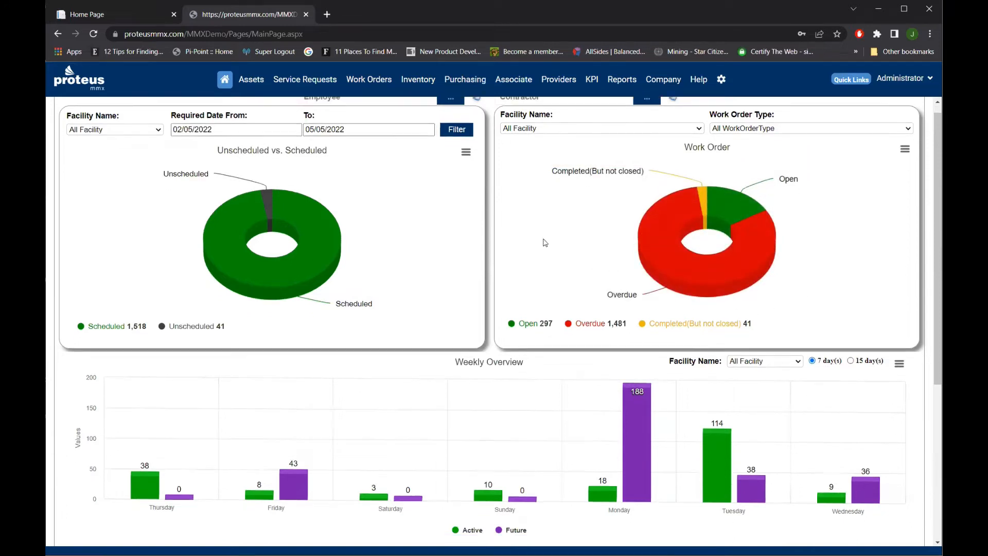
{"action": "scroll", "coordinate": [545, 242], "scroll_direction": "down", "scroll_amount": 3}
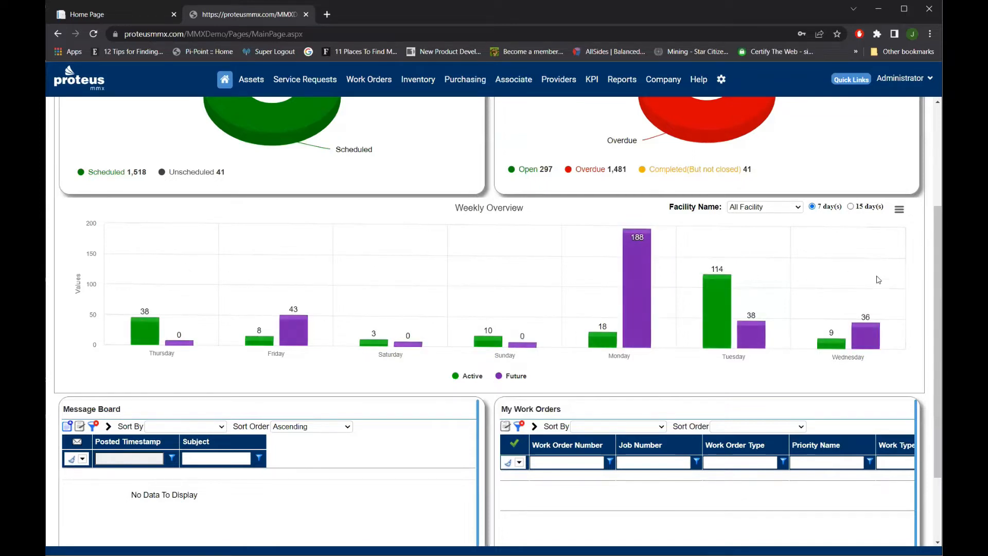
{"action": "scroll", "coordinate": [858, 310], "scroll_direction": "up", "scroll_amount": 1}
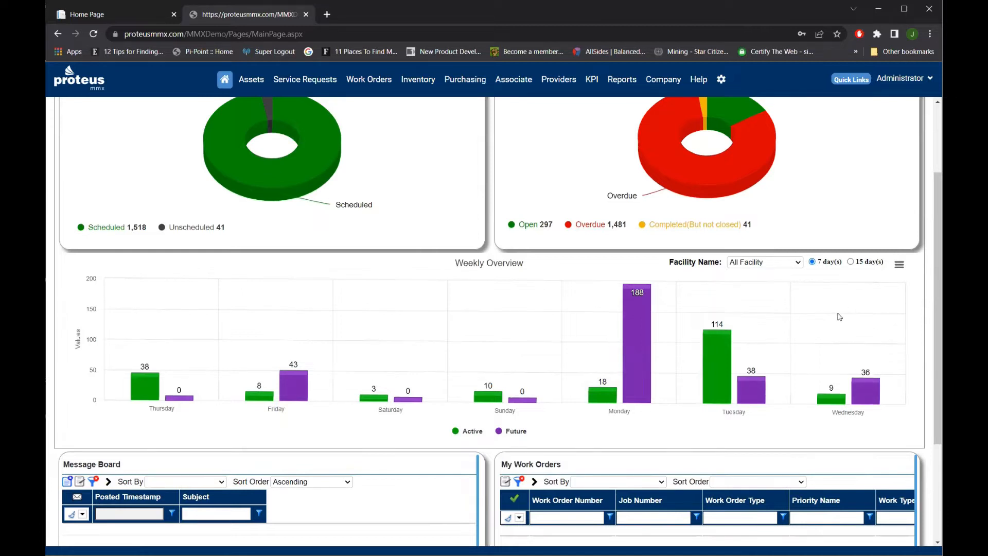
{"action": "scroll", "coordinate": [437, 387], "scroll_direction": "down", "scroll_amount": 3}
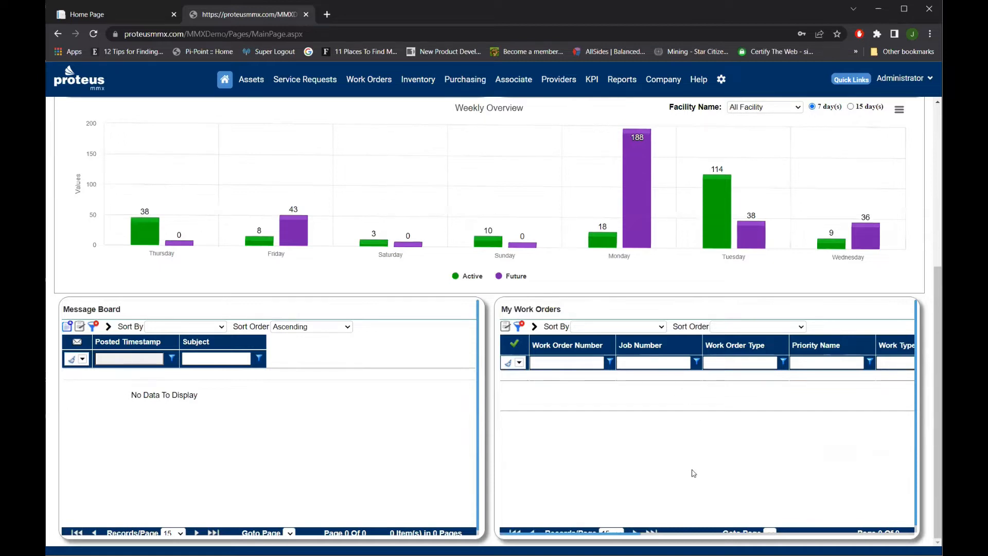
{"action": "scroll", "coordinate": [681, 435], "scroll_direction": "up", "scroll_amount": 5}
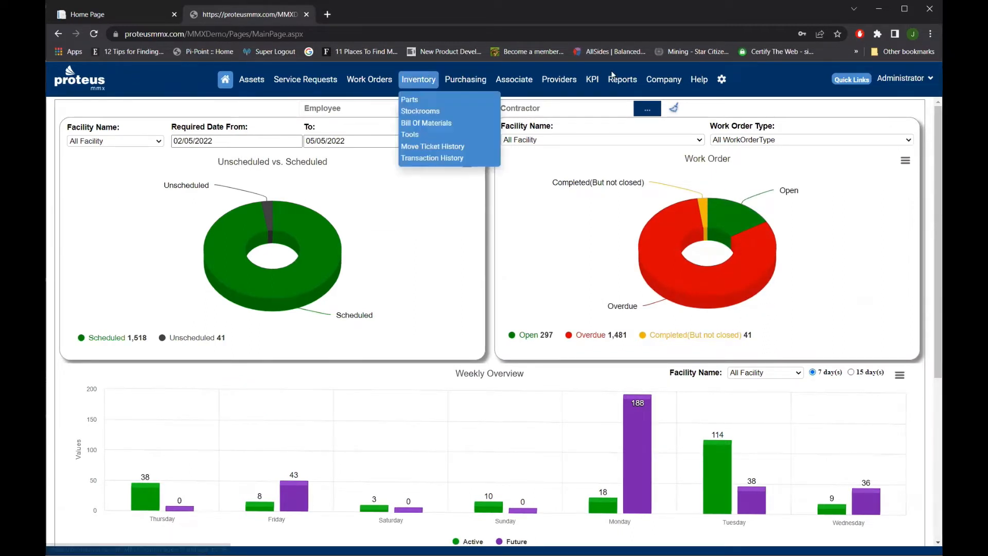
Step: Open the service requests list and examine the existing request and the column filters for request number, description and requester email
{"action": "mouse_move", "coordinate": [247, 82]}
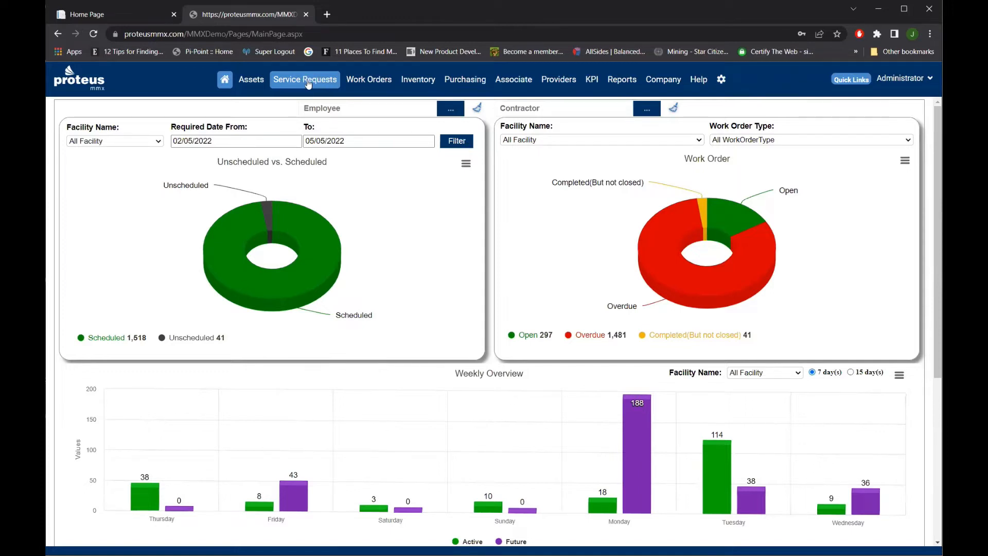
{"action": "left_click", "coordinate": [308, 86]}
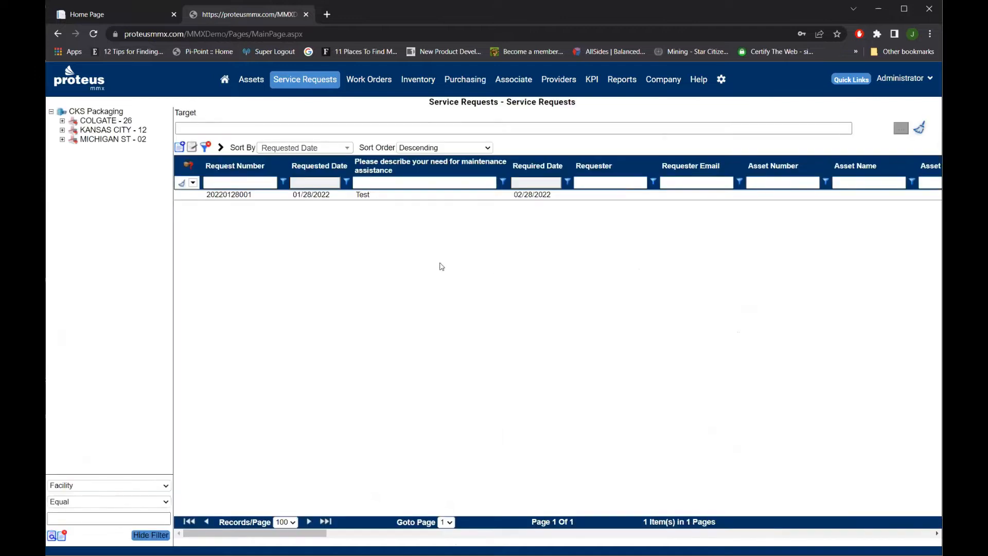
{"action": "left_click", "coordinate": [269, 196]}
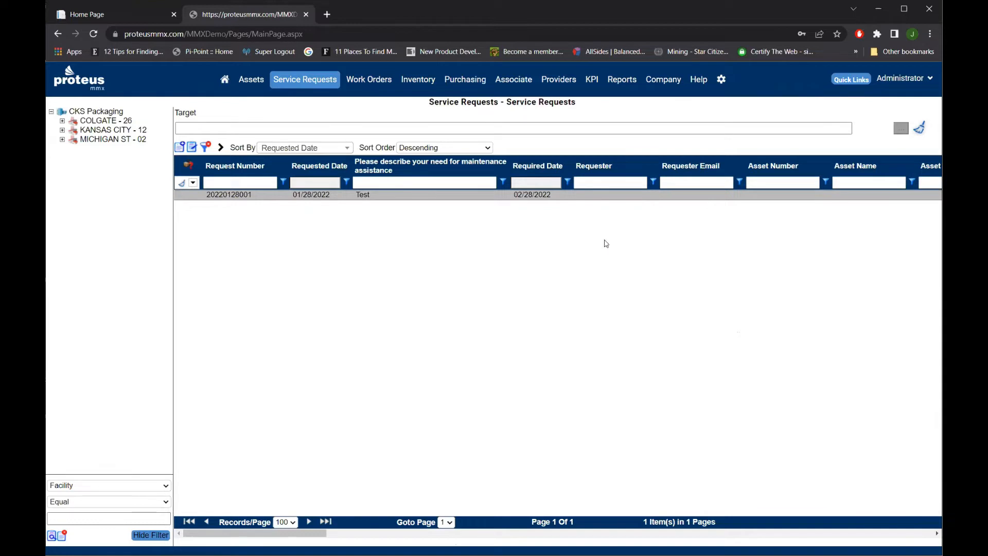
{"action": "left_click", "coordinate": [215, 181]}
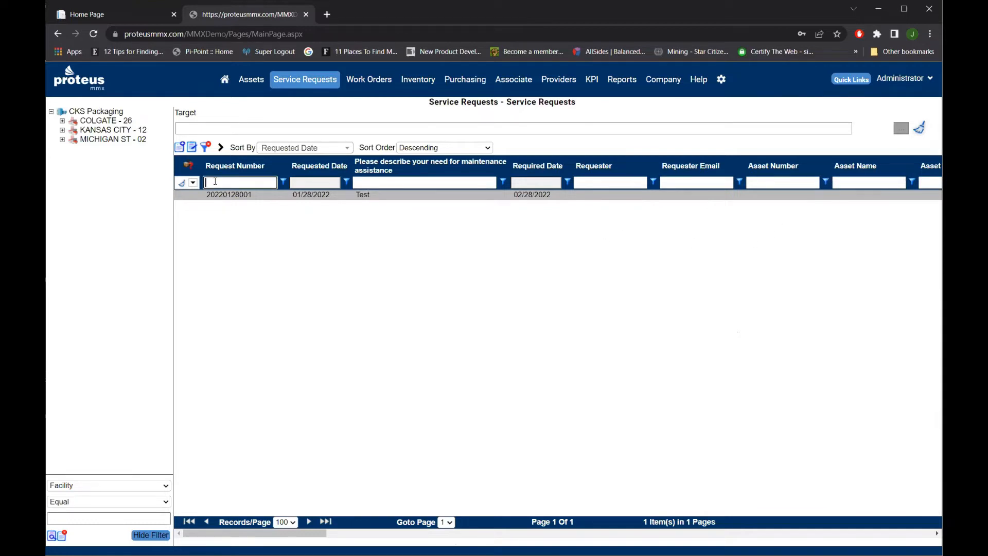
{"action": "left_click", "coordinate": [414, 183]}
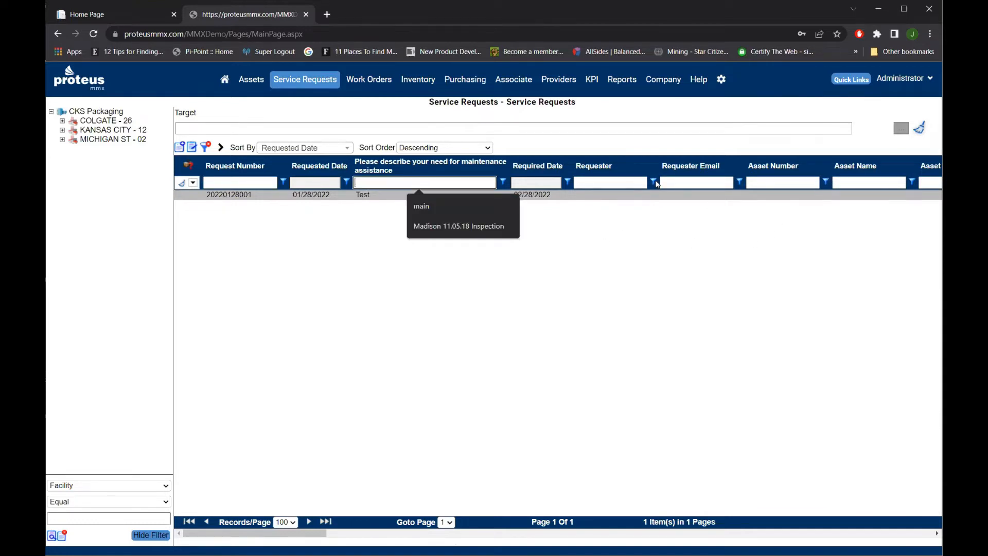
{"action": "left_click", "coordinate": [698, 183]}
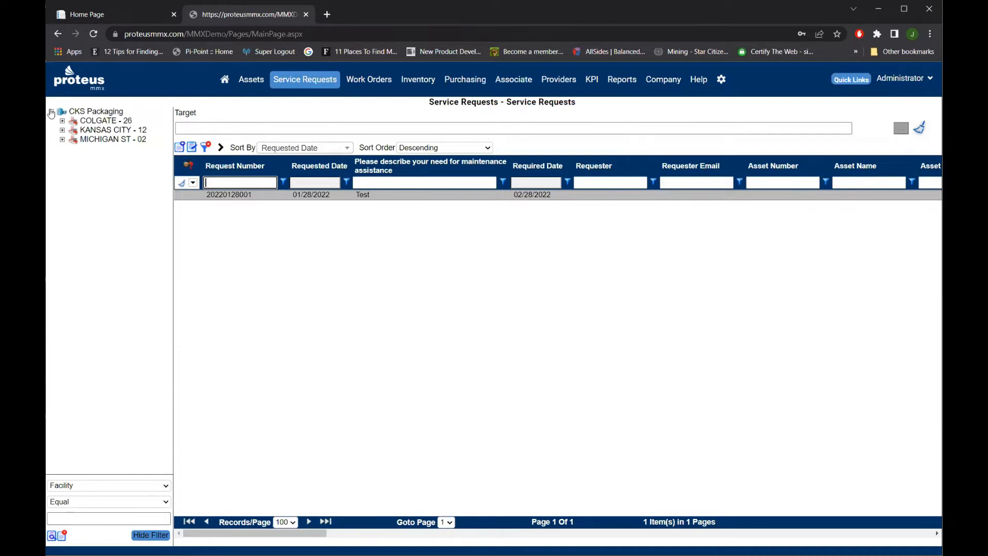
Step: Compare the service requests by location, viewing CKS Packaging, COLGATE - 26, KANSAS CITY - 12 and MICHIGAN ST - 02 in turn
{"action": "left_click", "coordinate": [89, 113]}
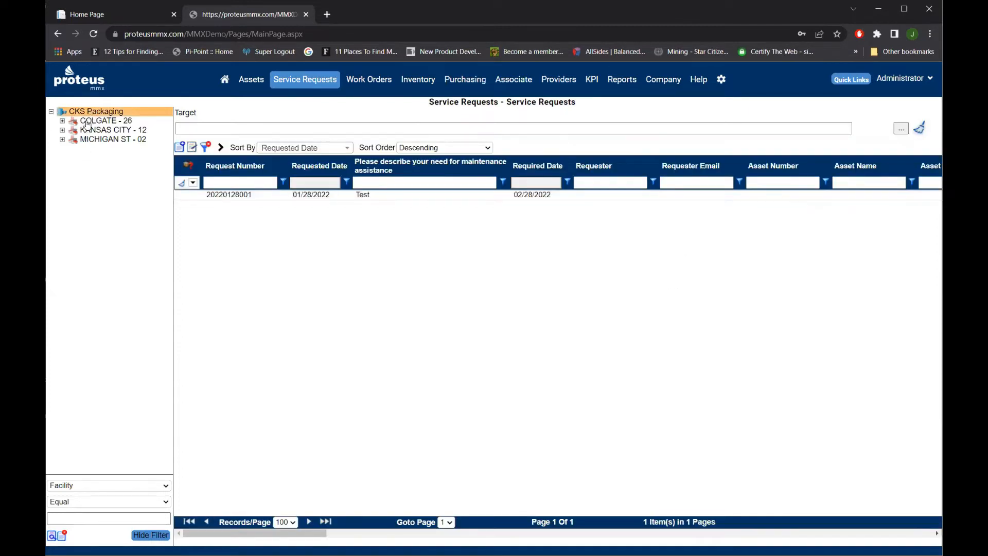
{"action": "left_click", "coordinate": [87, 122]}
{"action": "left_click", "coordinate": [86, 131]}
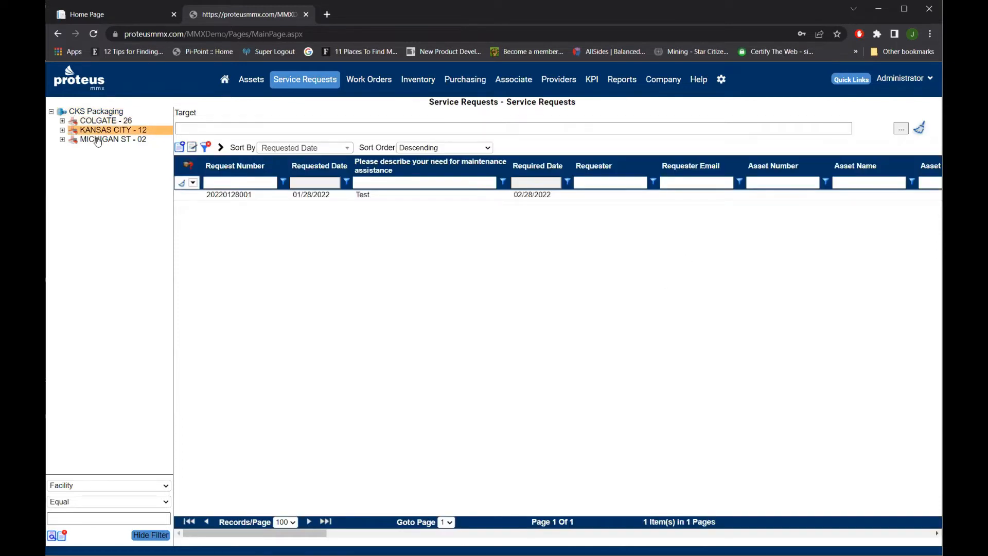
{"action": "left_click", "coordinate": [99, 140]}
{"action": "left_click", "coordinate": [100, 123]}
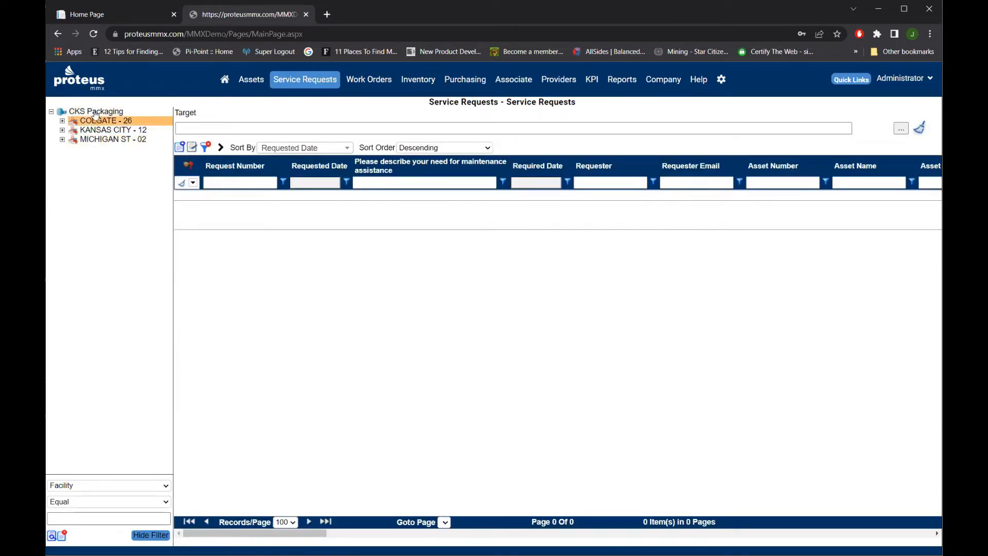
{"action": "left_click", "coordinate": [95, 112]}
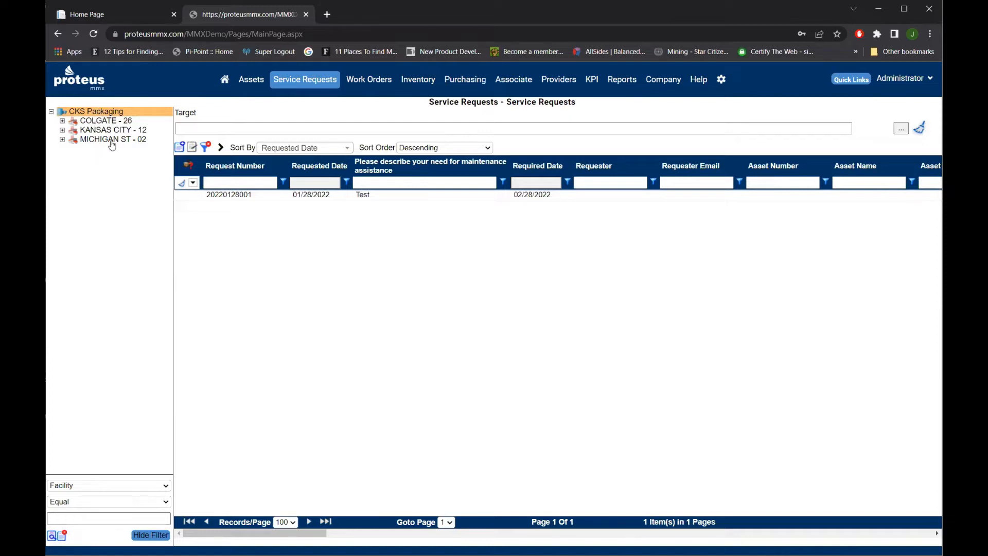
{"action": "mouse_move", "coordinate": [724, 96]}
{"action": "left_click", "coordinate": [107, 121]}
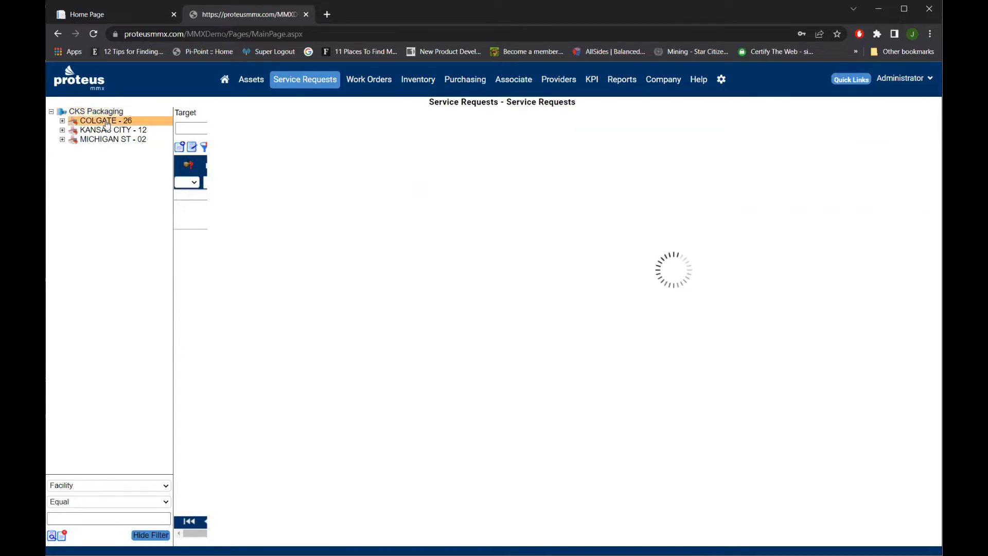
{"action": "left_click", "coordinate": [108, 130]}
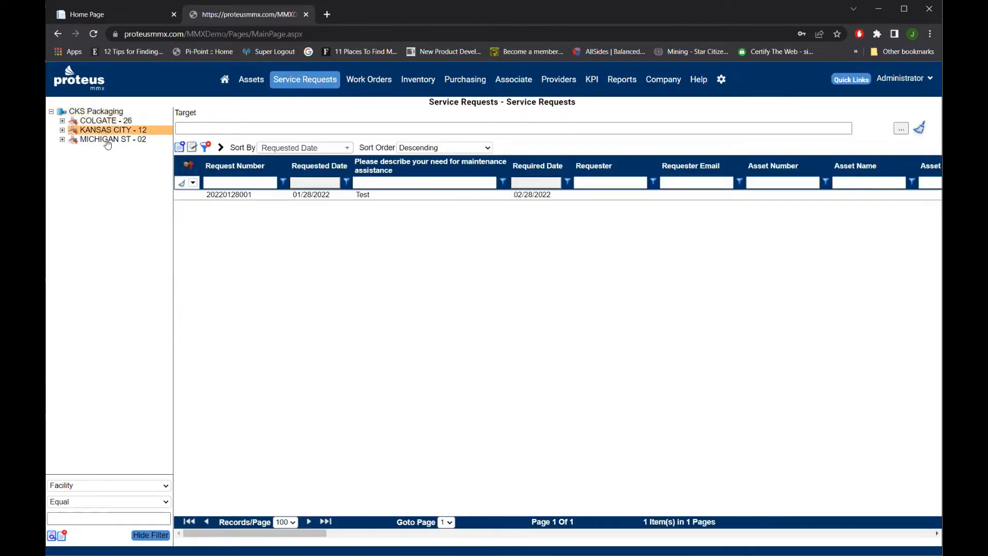
{"action": "left_click", "coordinate": [107, 140]}
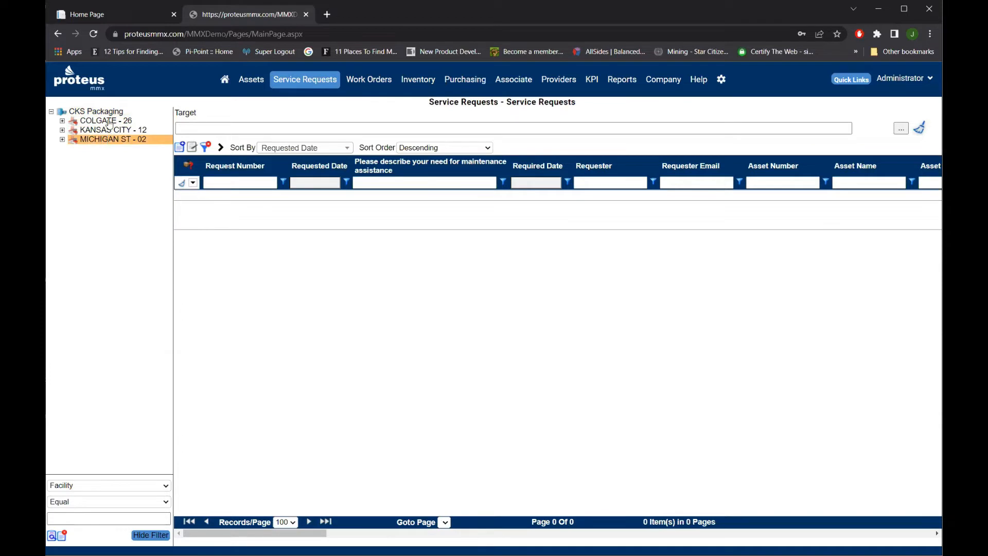
{"action": "left_click", "coordinate": [107, 121]}
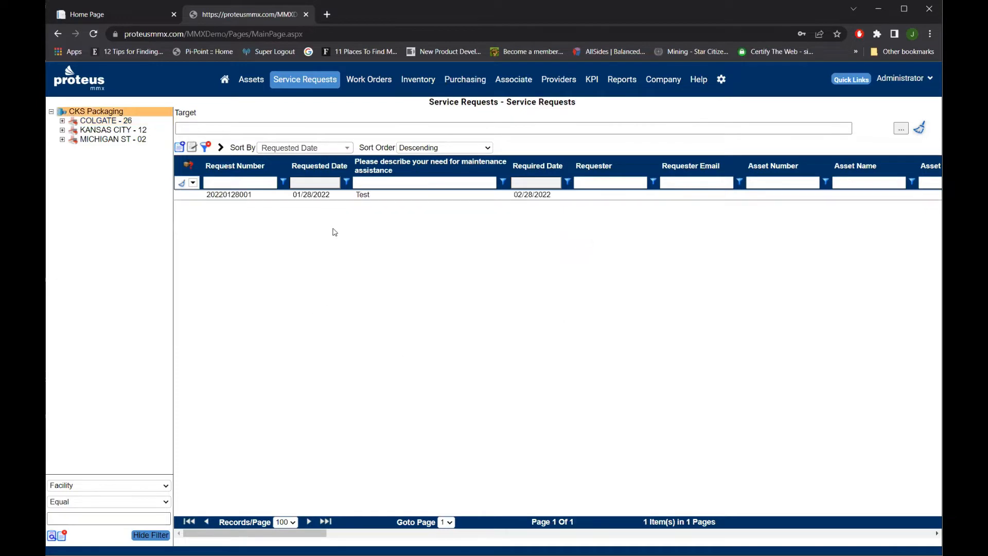
Step: View the fields of a blank new service request form and close it without saving
{"action": "left_click", "coordinate": [218, 197]}
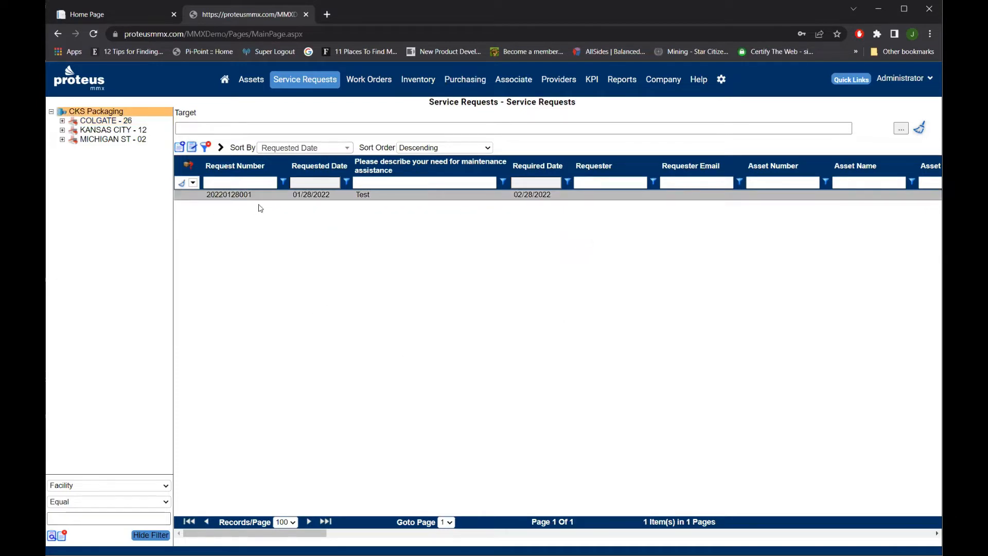
{"action": "left_click", "coordinate": [180, 148]}
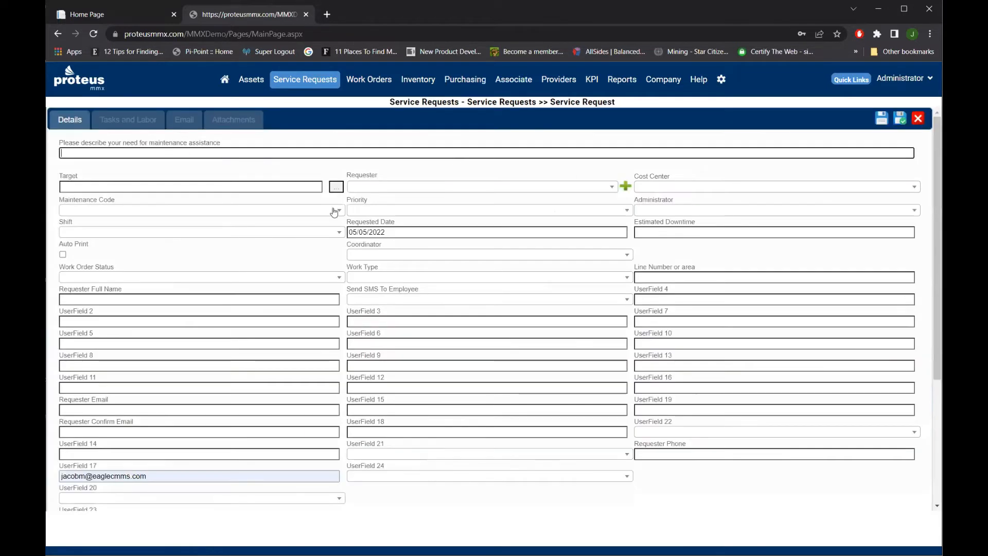
{"action": "left_click", "coordinate": [918, 121]}
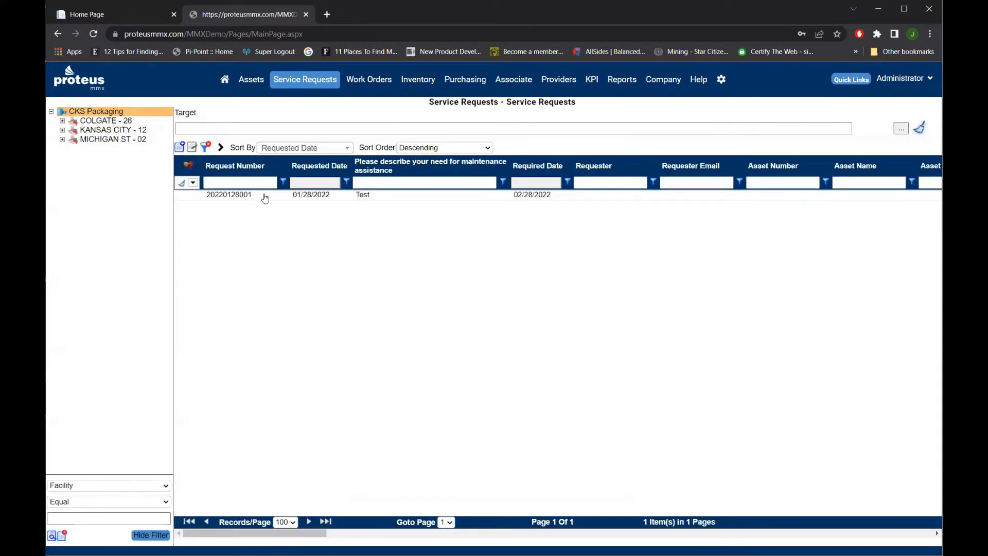
Step: Process the "Test" service request dated 01/28/2022, clearing it from the open requests list
{"action": "left_click", "coordinate": [264, 198]}
{"action": "left_click", "coordinate": [231, 147]}
{"action": "left_click", "coordinate": [552, 107]}
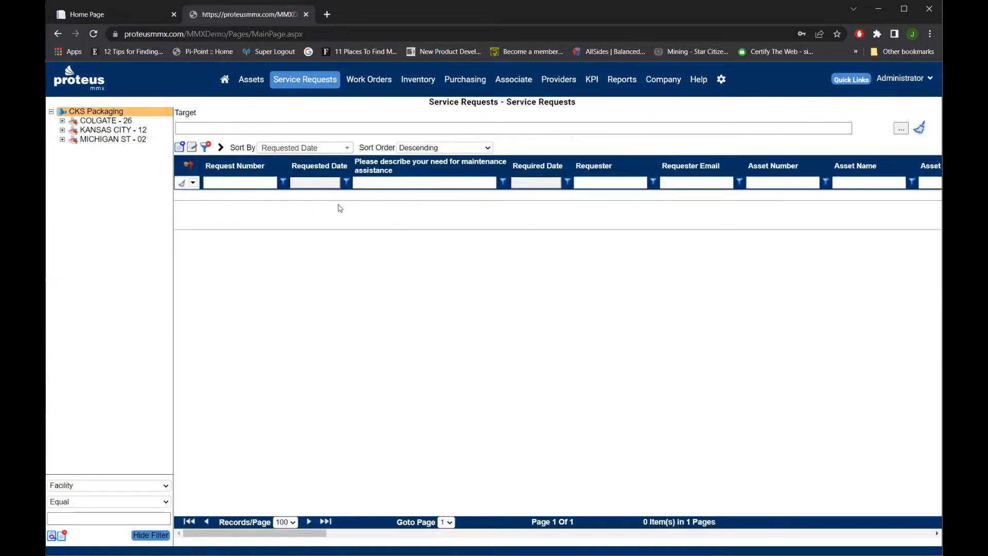
Step: Open the work orders list and view the planner options Labor Load Balancing, Calendar and Labor Planner
{"action": "left_click", "coordinate": [378, 77]}
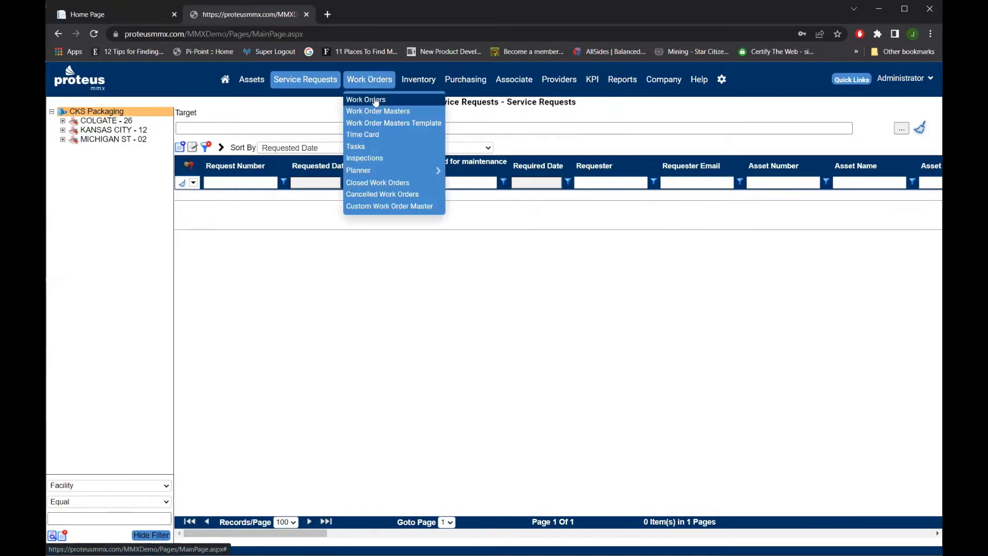
{"action": "left_click", "coordinate": [374, 98]}
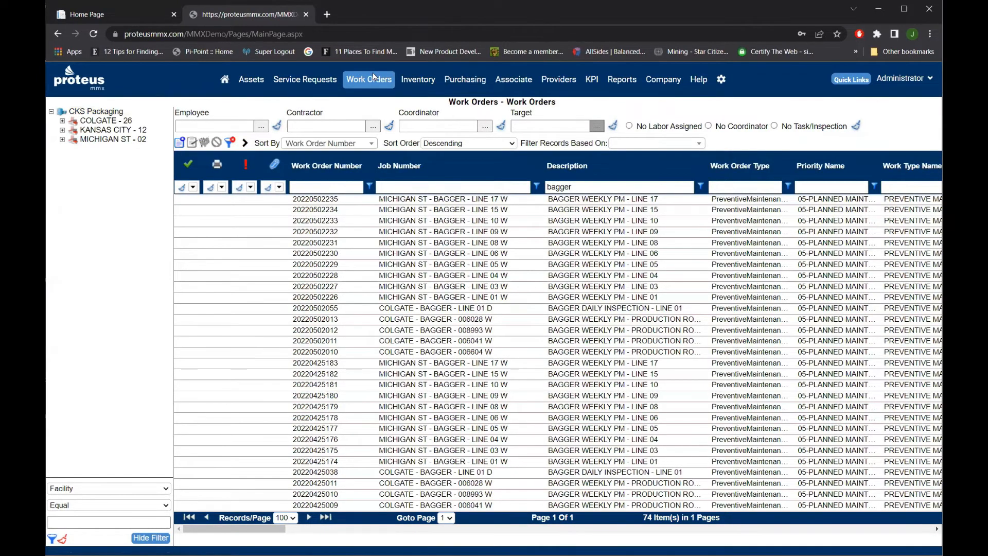
{"action": "mouse_move", "coordinate": [371, 80]}
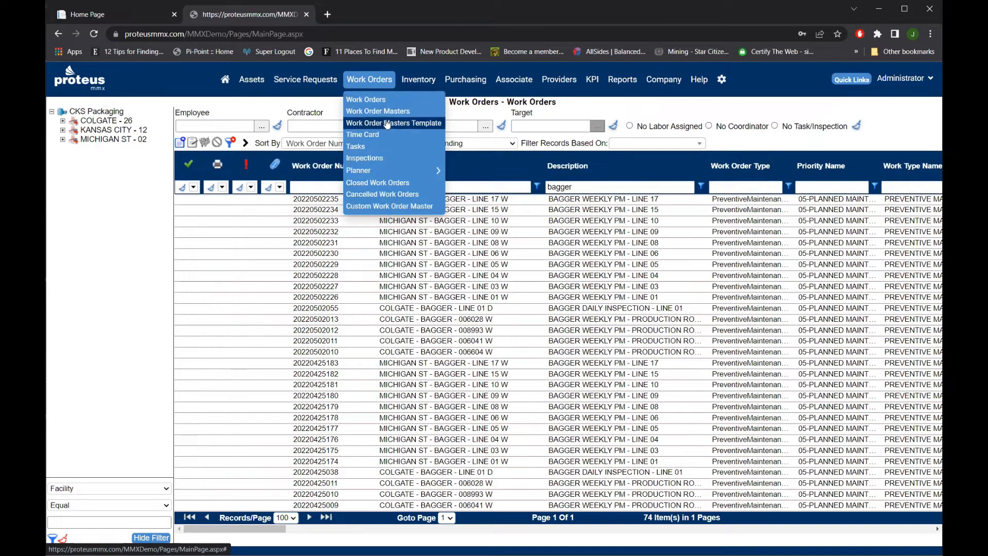
{"action": "mouse_move", "coordinate": [389, 172]}
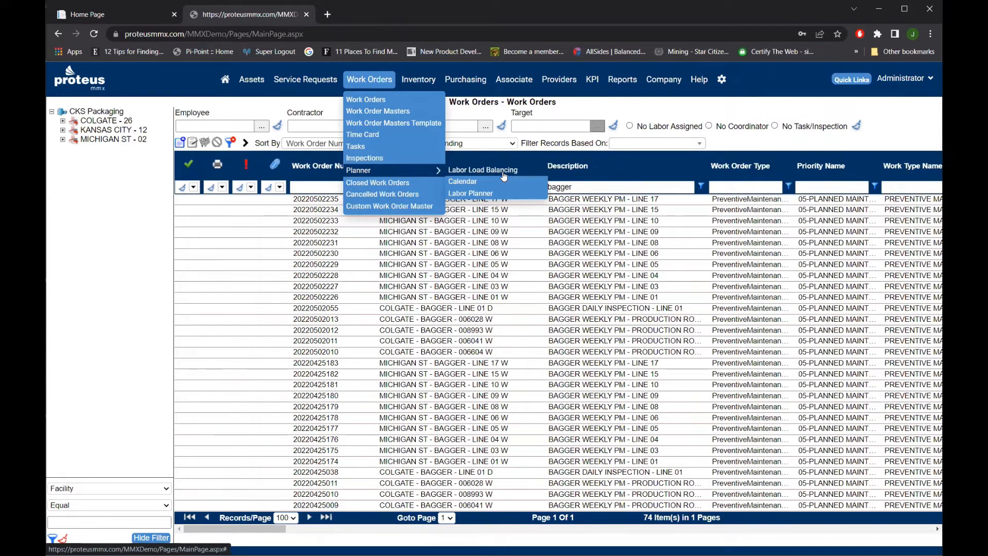
{"action": "left_click", "coordinate": [477, 194]}
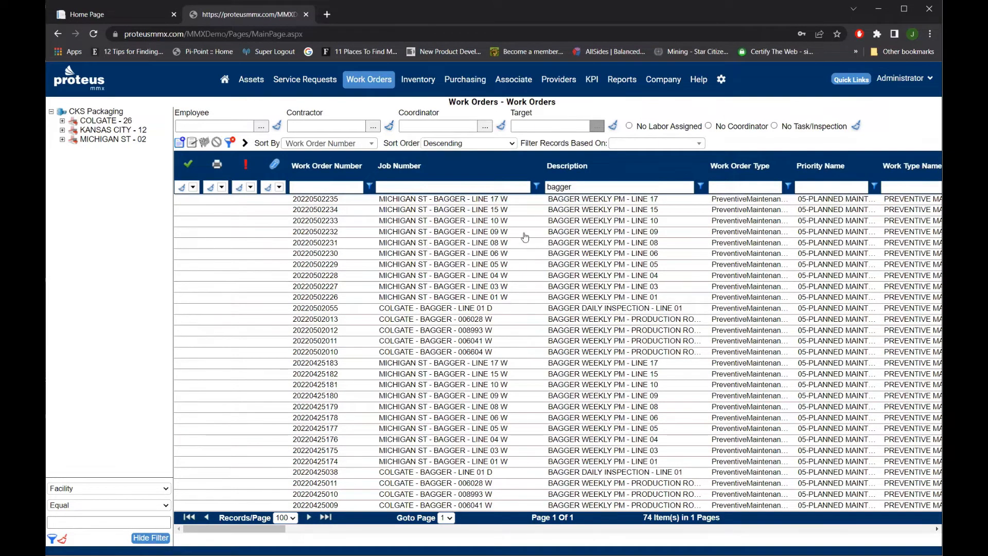
Step: Look over the columns of the bagger work orders and select the latest MICHIGAN ST - BAGGER - LINE 17 W work order
{"action": "scroll", "coordinate": [429, 221], "scroll_direction": "right", "scroll_amount": 2}
{"action": "mouse_move", "coordinate": [257, 529]}
{"action": "left_mouse_down"}
{"action": "mouse_move", "coordinate": [378, 535]}
{"action": "mouse_move", "coordinate": [250, 525]}
{"action": "left_mouse_up"}
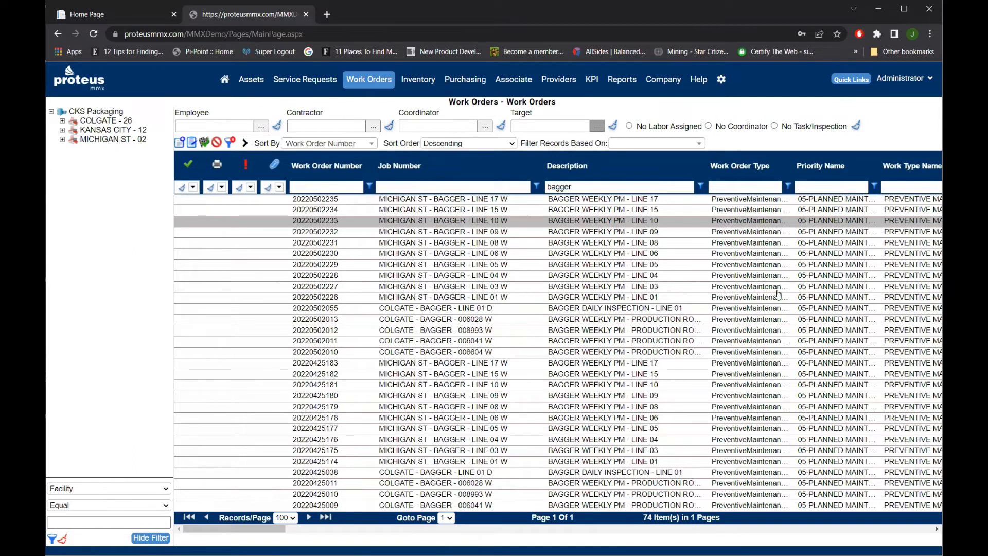
{"action": "left_click", "coordinate": [766, 201]}
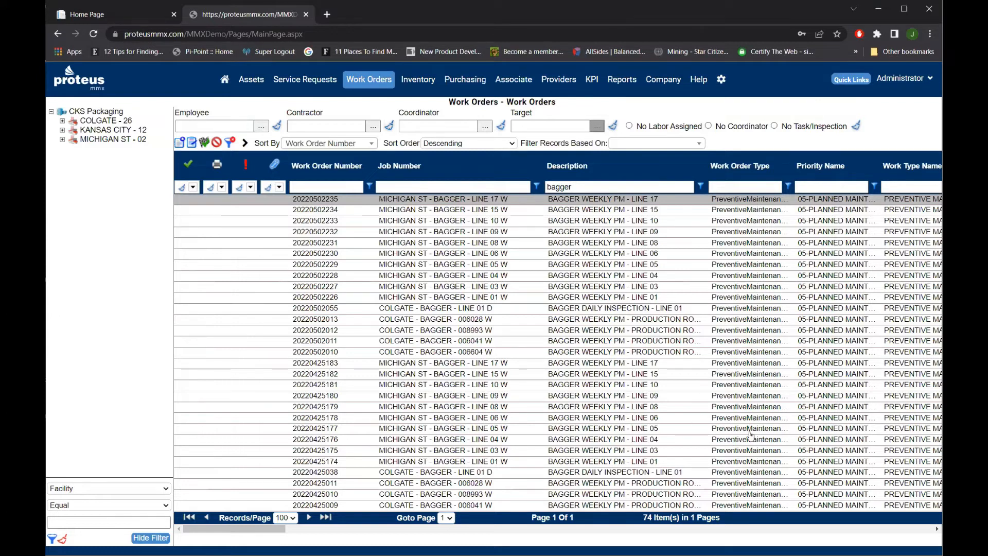
{"action": "mouse_move", "coordinate": [359, 81]}
{"action": "mouse_move", "coordinate": [252, 80]}
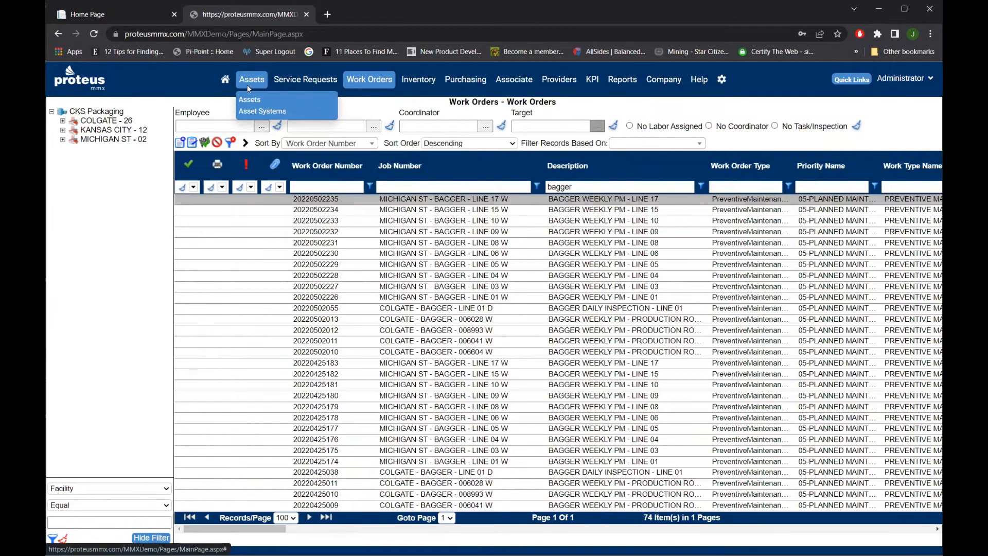
{"action": "mouse_move", "coordinate": [465, 80]}
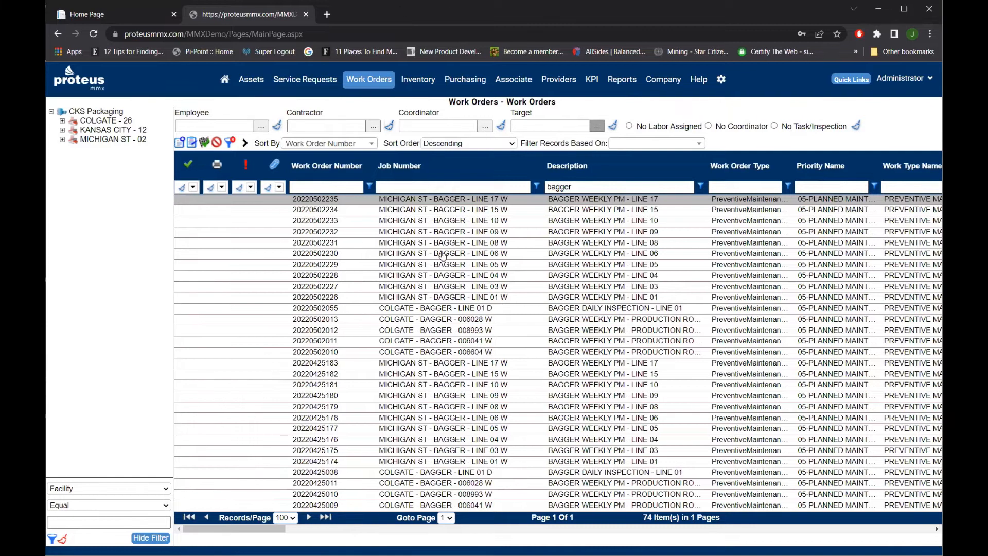
Step: Select the latest MICHIGAN ST - BAGGER - LINE 05 W work order and look over the Inventory, Purchasing, Associate and Providers options
{"action": "left_click", "coordinate": [430, 267]}
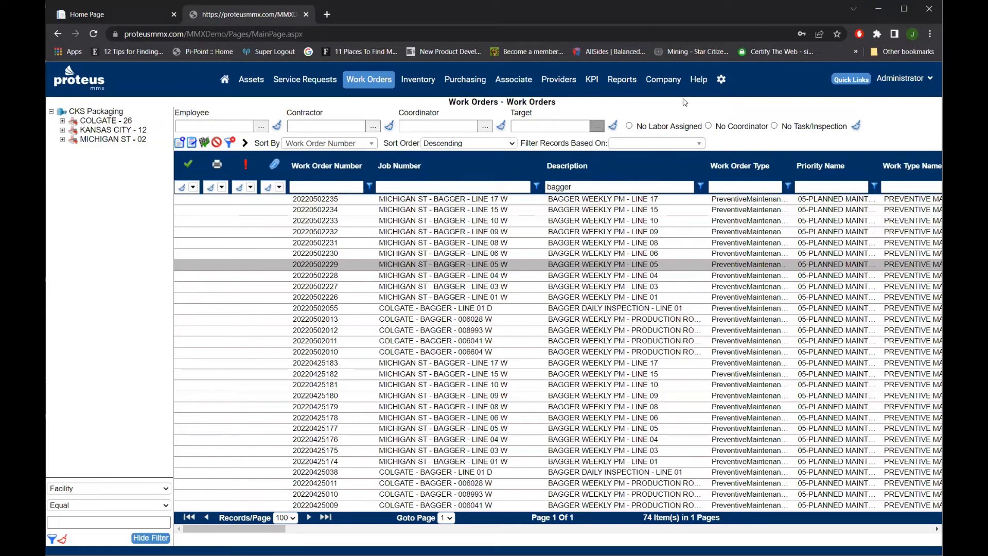
{"action": "mouse_move", "coordinate": [421, 78]}
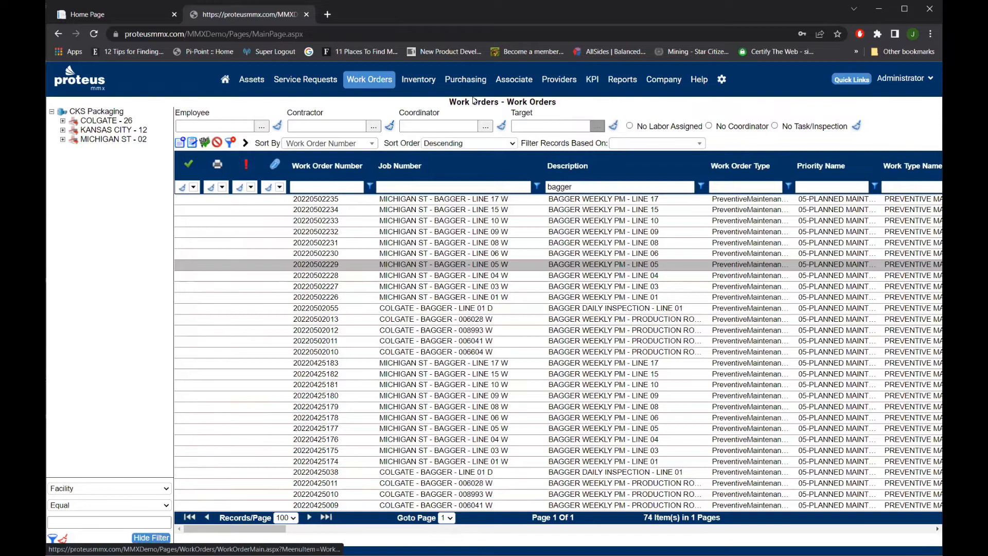
{"action": "mouse_move", "coordinate": [468, 82]}
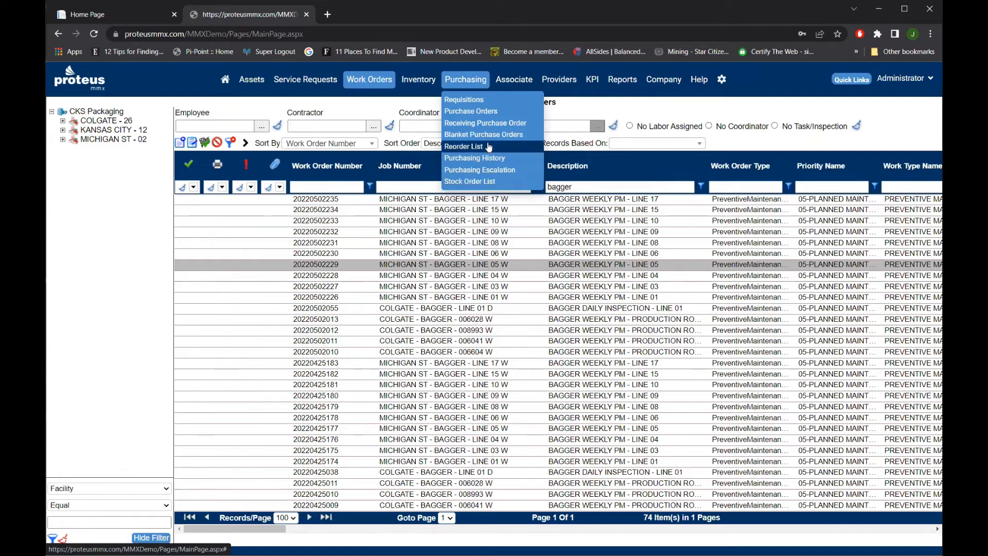
{"action": "mouse_move", "coordinate": [710, 91]}
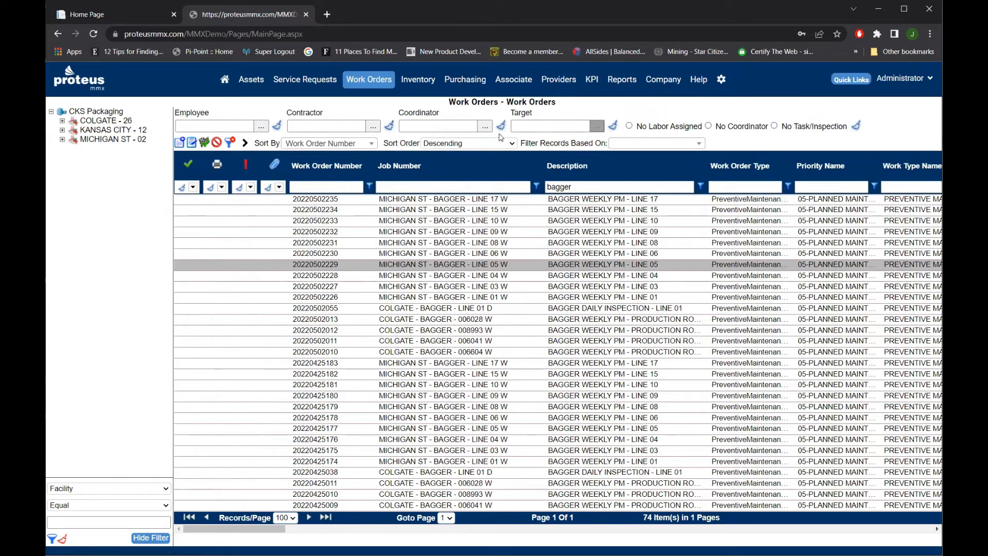
{"action": "mouse_move", "coordinate": [523, 81]}
{"action": "mouse_move", "coordinate": [571, 82]}
Step: Open the standard Root Cause Failure Graph KPI and examine its PLANNED PM bar
{"action": "mouse_move", "coordinate": [594, 82]}
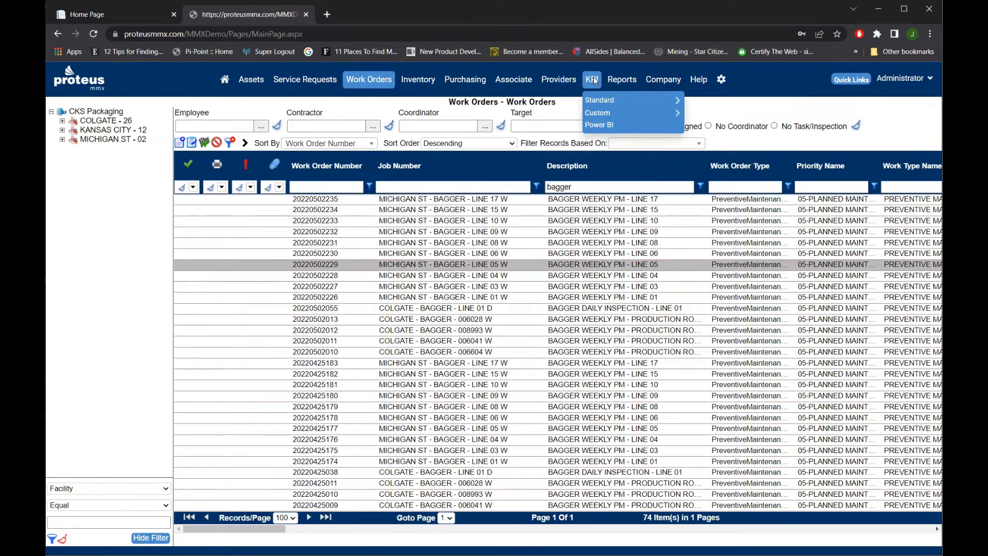
{"action": "mouse_move", "coordinate": [602, 103]}
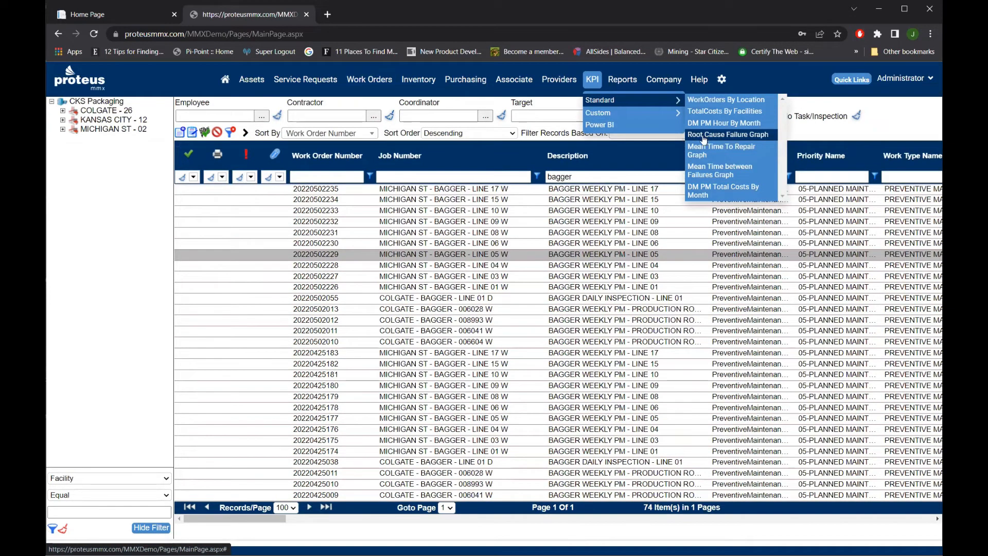
{"action": "left_click", "coordinate": [703, 136]}
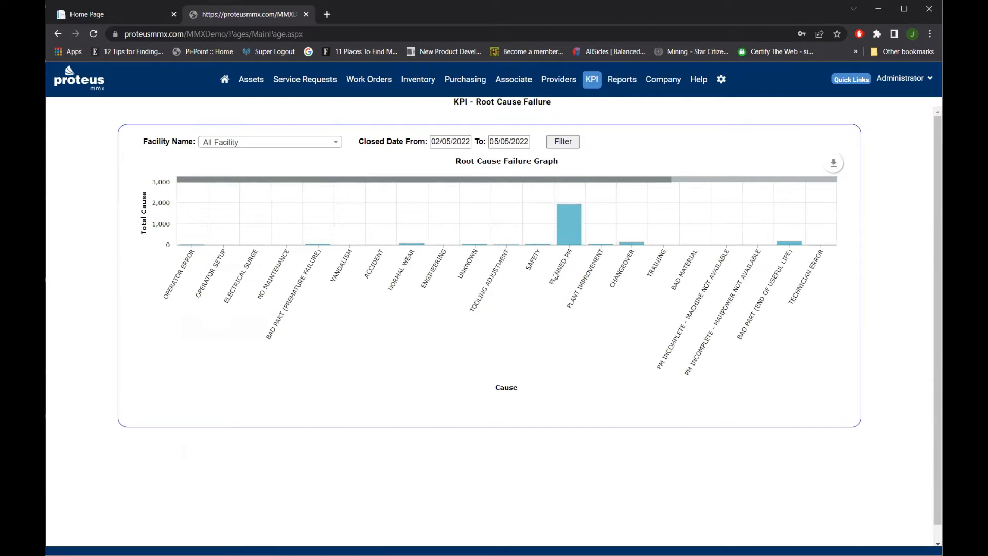
{"action": "mouse_move", "coordinate": [573, 218]}
Step: Open the custom WorkOrder Summary KPI and review its weekly figures and the WorkOrder Summary Matrix
{"action": "mouse_move", "coordinate": [666, 113]}
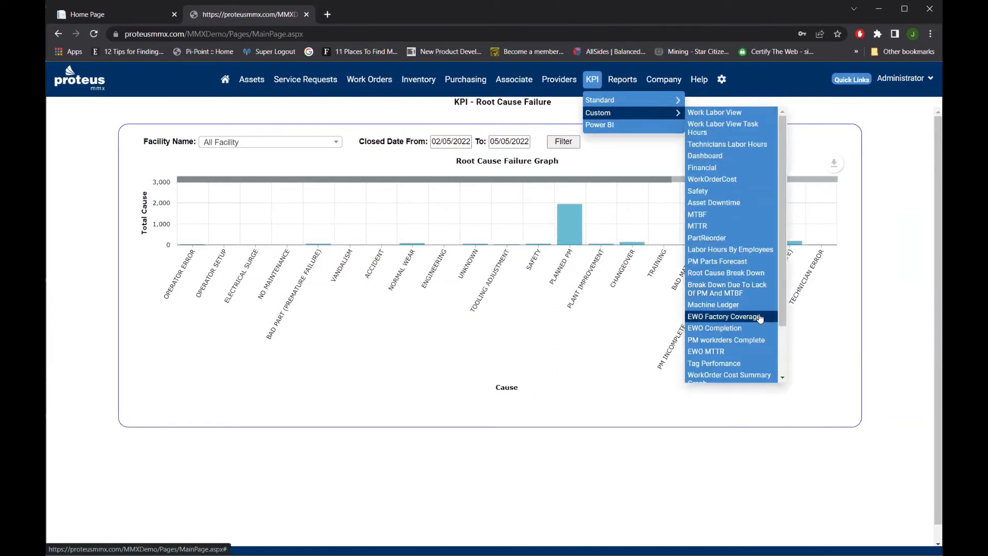
{"action": "scroll", "coordinate": [758, 309], "scroll_direction": "down", "scroll_amount": 2}
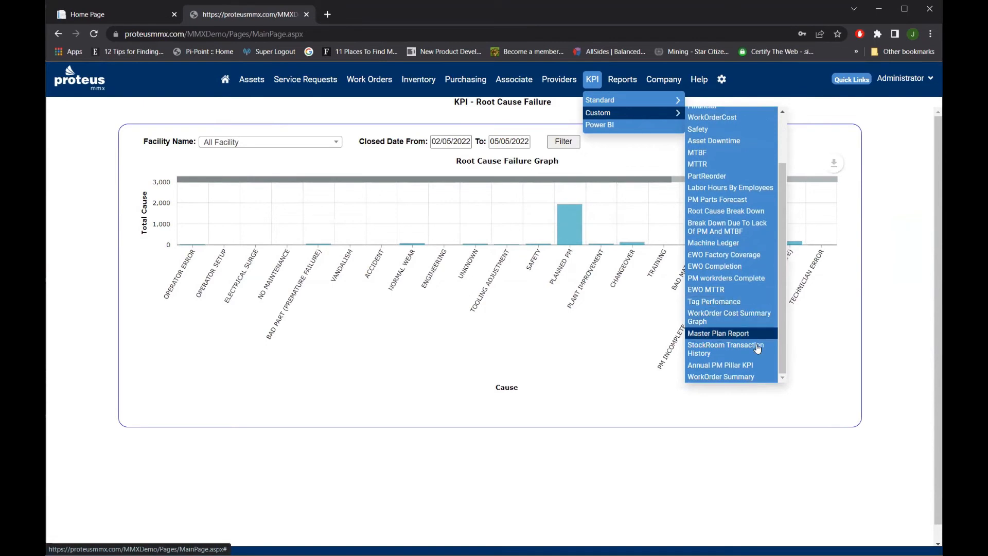
{"action": "left_click", "coordinate": [741, 377]}
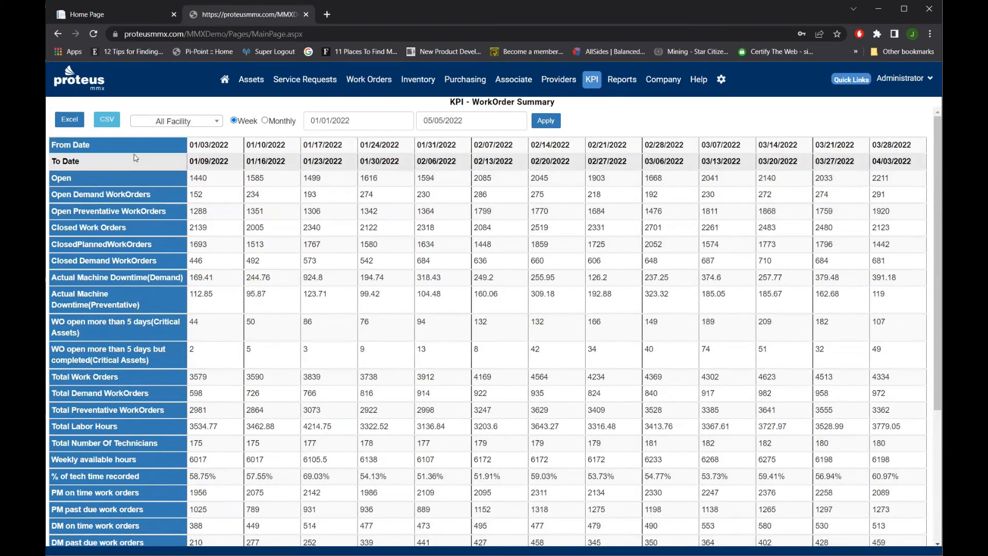
{"action": "scroll", "coordinate": [145, 278], "scroll_direction": "down", "scroll_amount": 3}
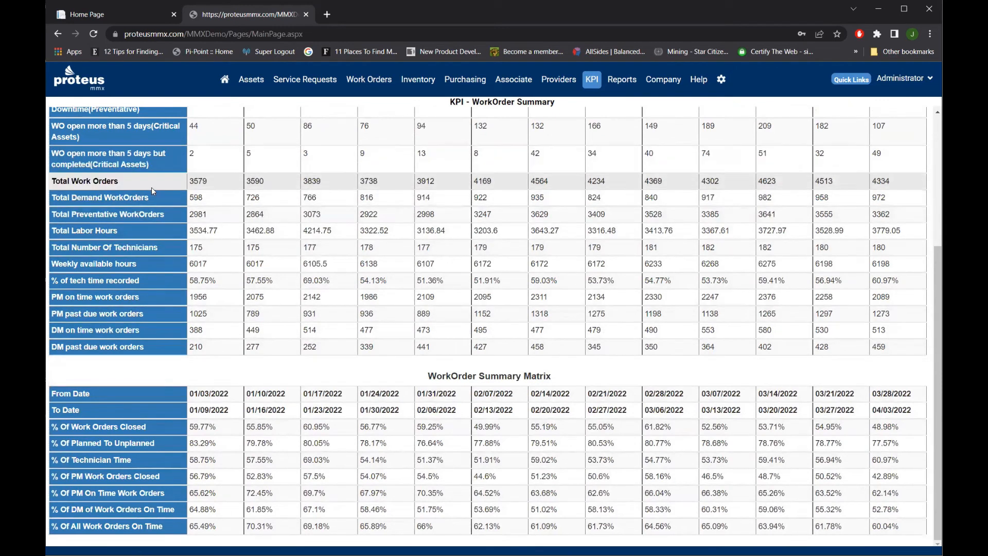
{"action": "scroll", "coordinate": [150, 190], "scroll_direction": "up", "scroll_amount": 2}
{"action": "scroll", "coordinate": [148, 191], "scroll_direction": "up", "scroll_amount": 2}
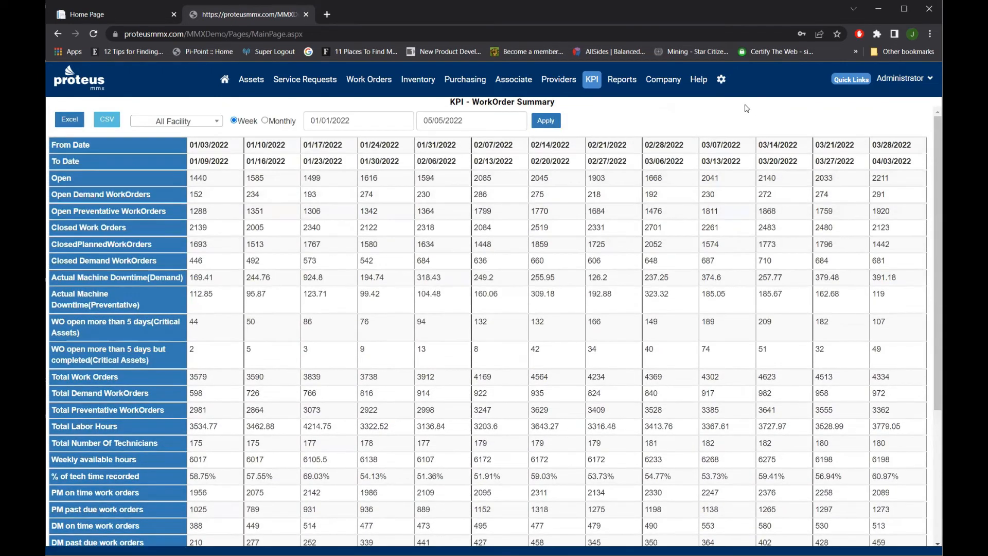
Step: Open the Asset report list, view the report for Trimmer - 004701 and close it
{"action": "mouse_move", "coordinate": [591, 75]}
{"action": "mouse_move", "coordinate": [626, 84]}
{"action": "mouse_move", "coordinate": [621, 206]}
{"action": "mouse_move", "coordinate": [636, 101]}
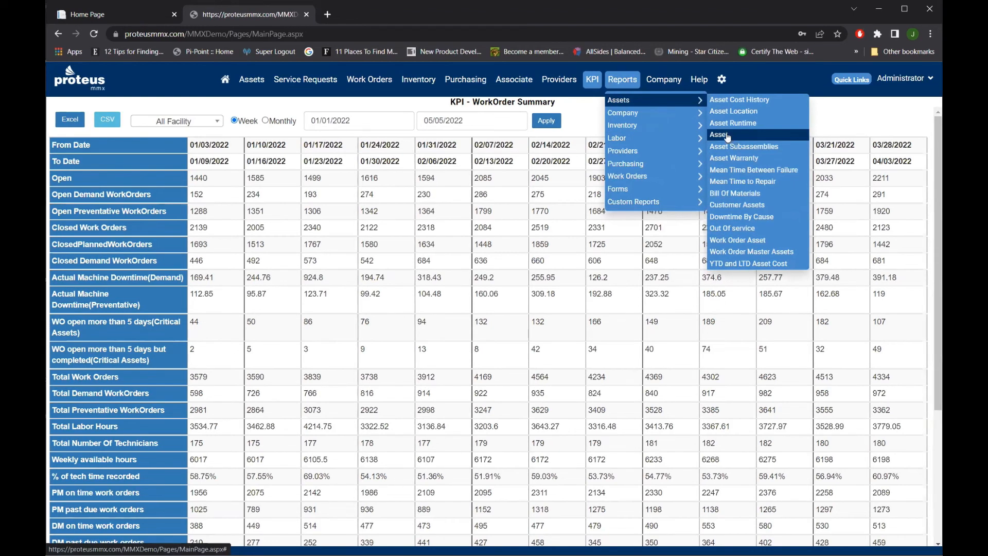
{"action": "left_click", "coordinate": [727, 136]}
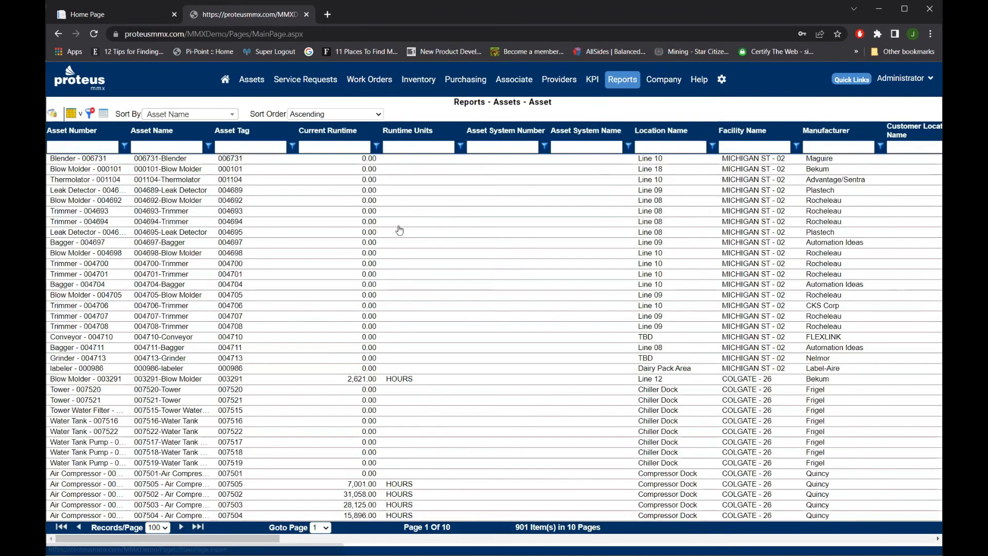
{"action": "left_click", "coordinate": [325, 274]}
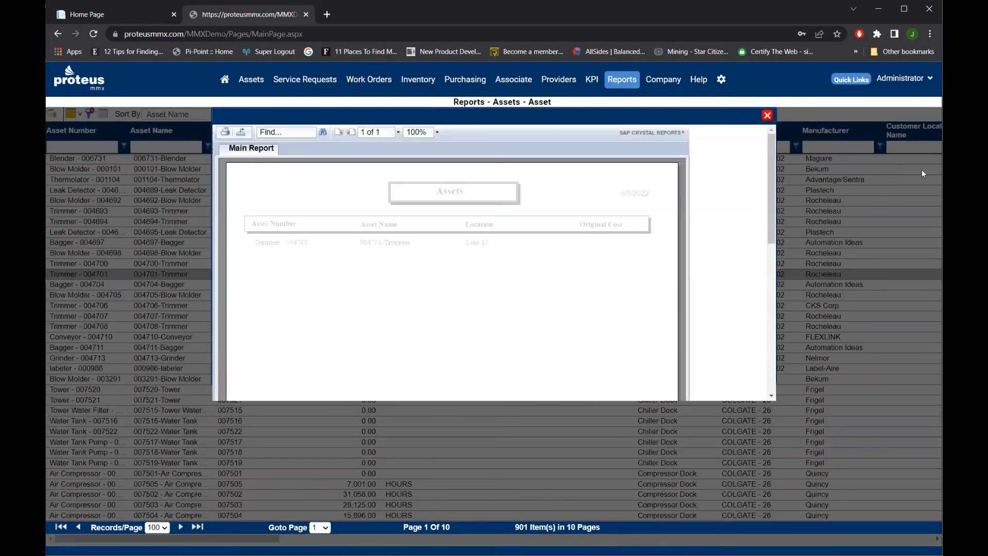
{"action": "left_click", "coordinate": [767, 114]}
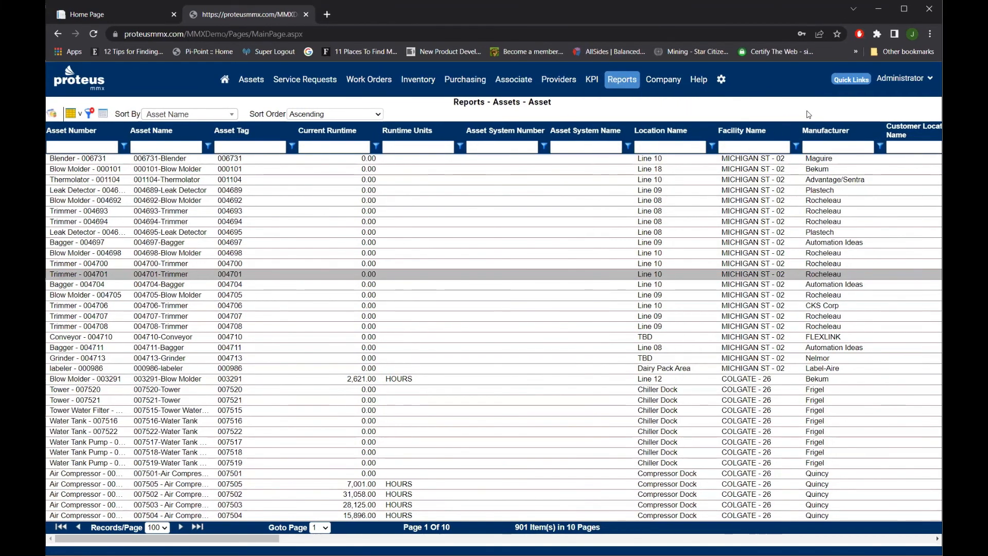
Step: View the options offered under Company and Help
{"action": "mouse_move", "coordinate": [672, 82]}
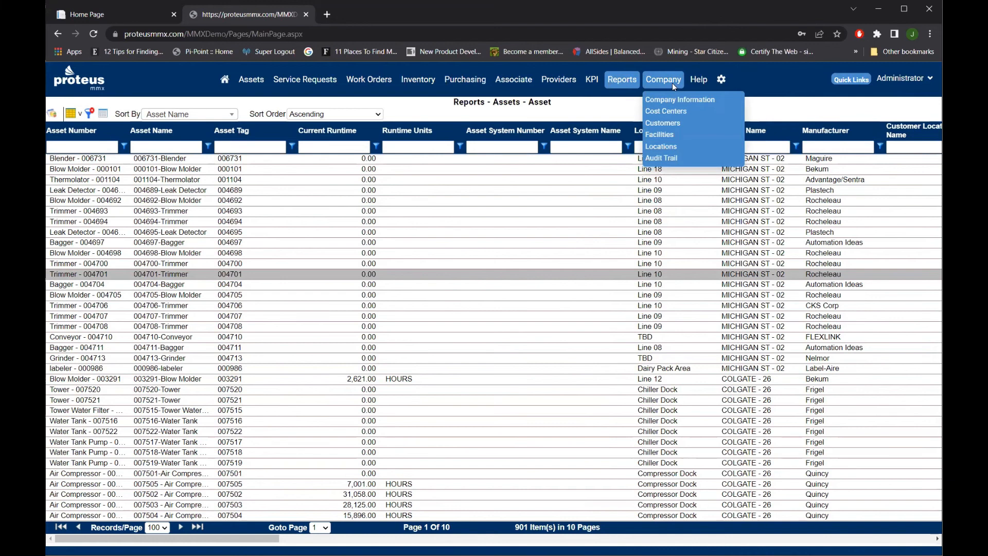
{"action": "left_click", "coordinate": [682, 143]}
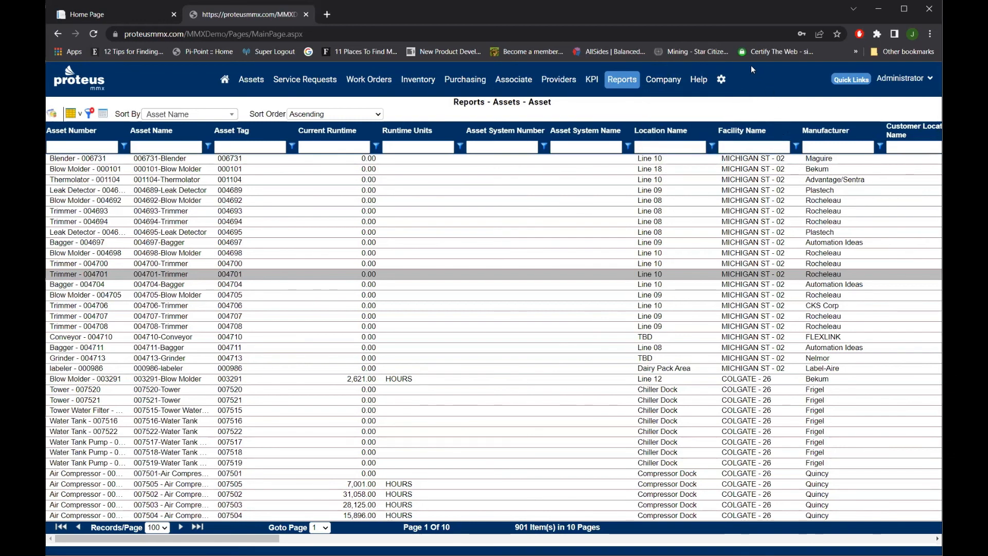
{"action": "mouse_move", "coordinate": [698, 81]}
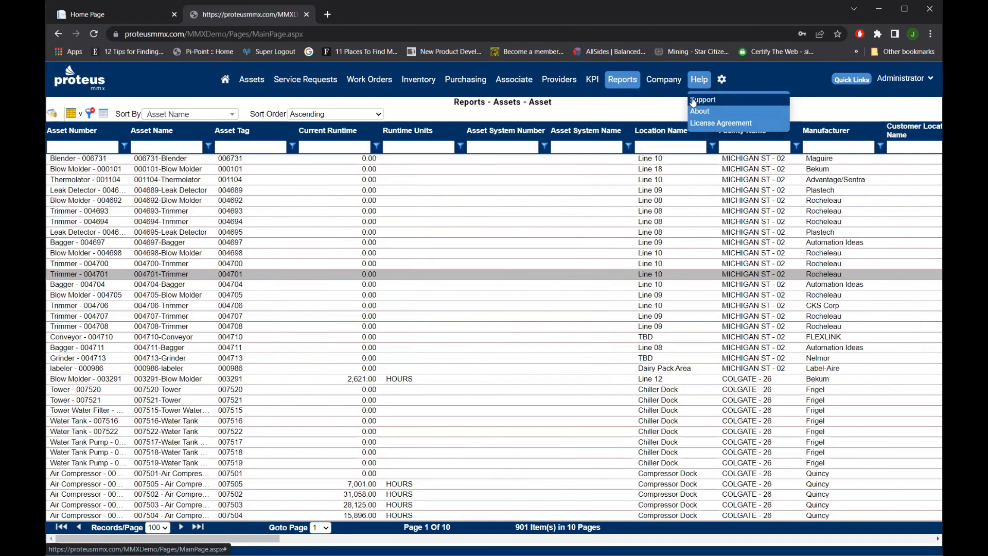